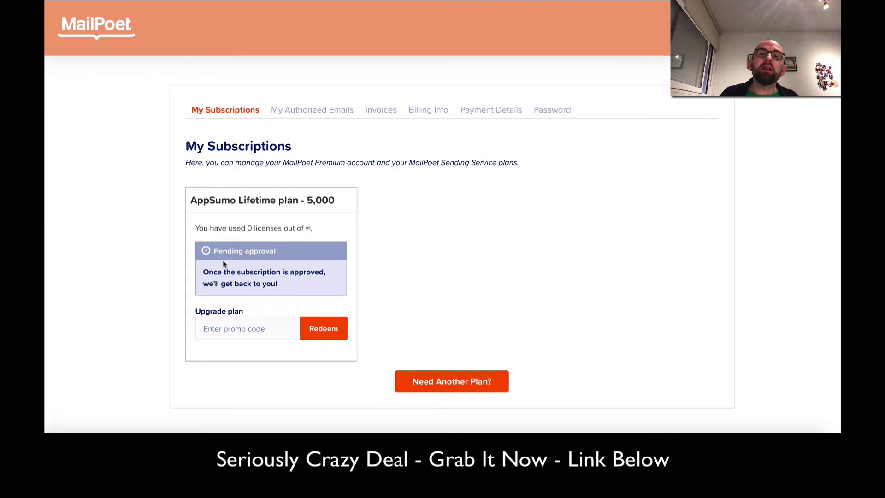
# - Return to MailPoet's Basics settings and select the [mailpoet_manage_subscription] shortcode for previewing
pyautogui.click(270, 1)
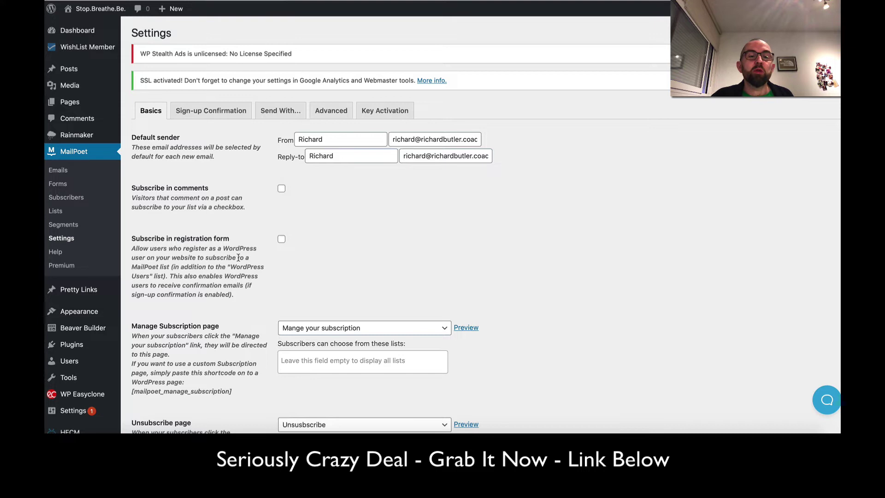
pyautogui.scroll(-1, 233, 242)
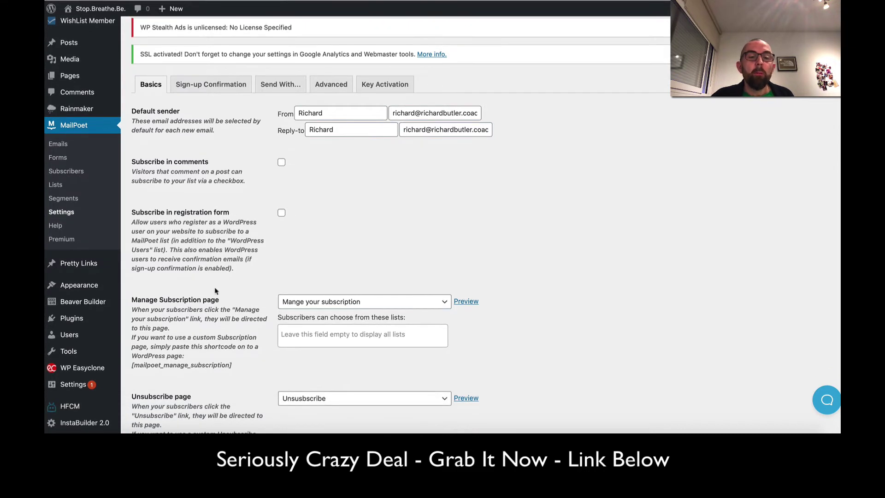
pyautogui.scroll(-2, 239, 306)
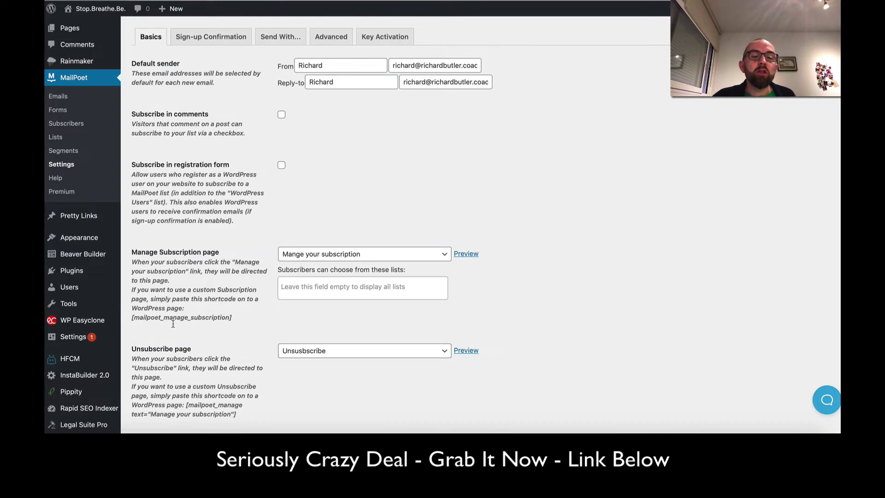
pyautogui.tripleClick(134, 318)
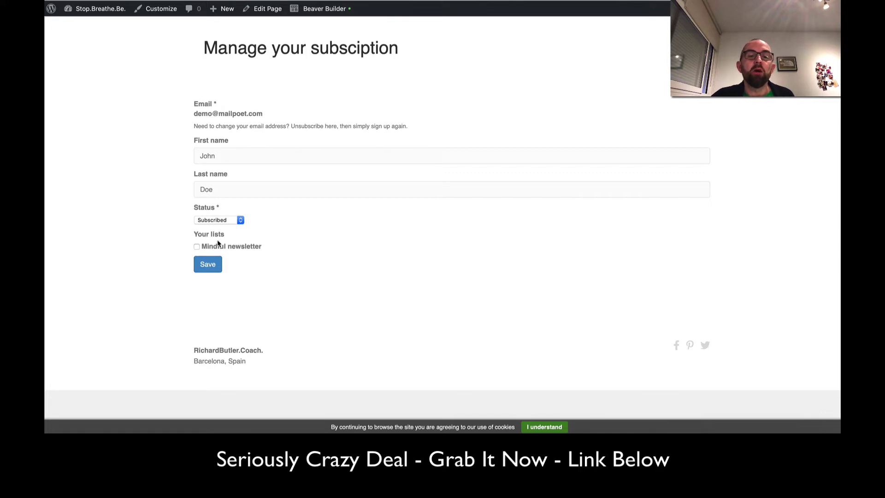
# - Check the subscription status choices, then close the manage subscription and unsubscribe previews
pyautogui.click(220, 220)
pyautogui.click(289, 224)
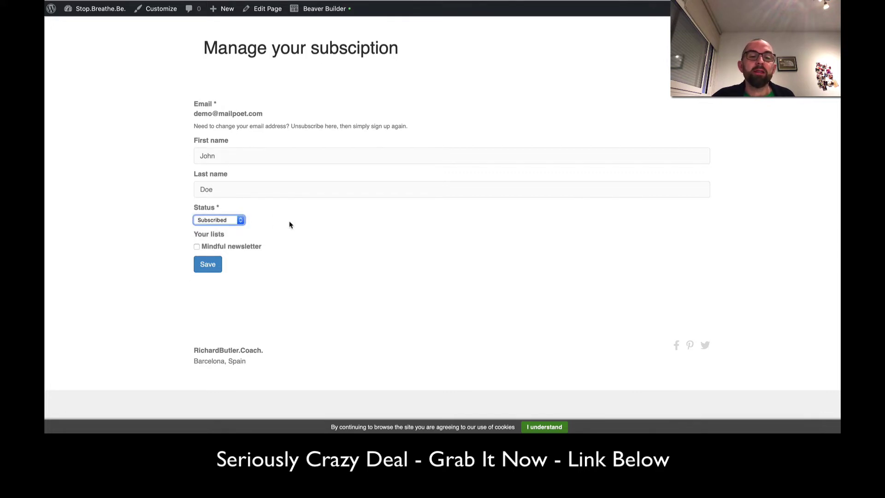
pyautogui.hotkey('alt', 'Left')
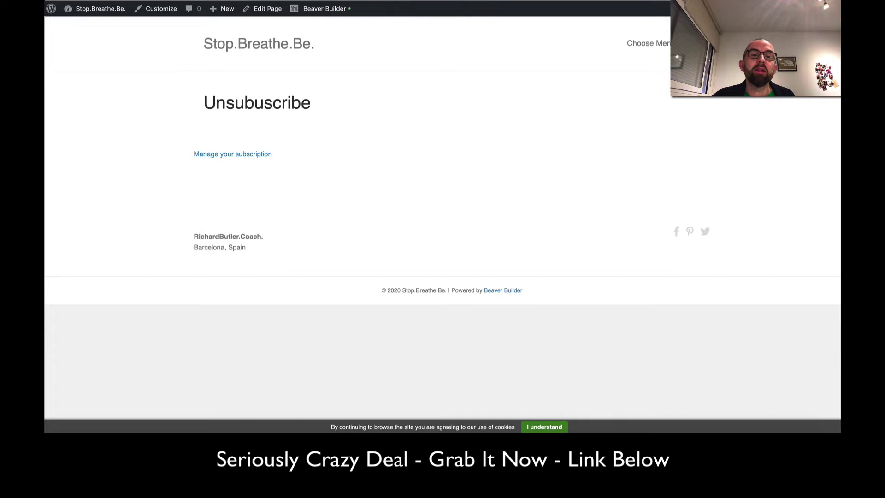
pyautogui.hotkey('ctrl', 'w')
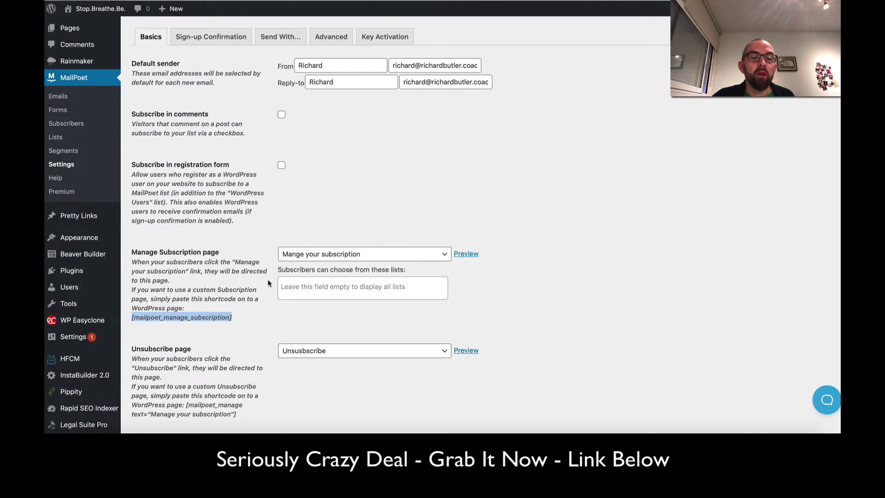
# - Scroll through the Basics settings and bring up the Sign-up Confirmation settings
pyautogui.scroll(-2, 189, 267)
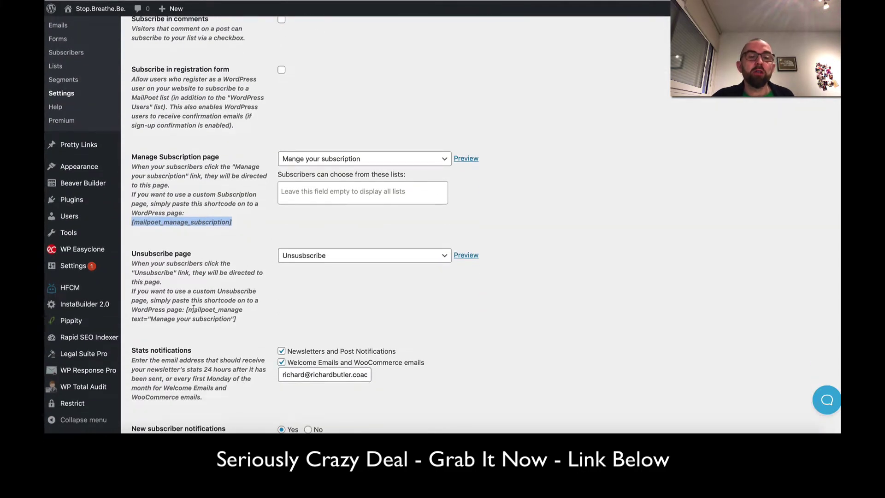
pyautogui.scroll(-2, 241, 320)
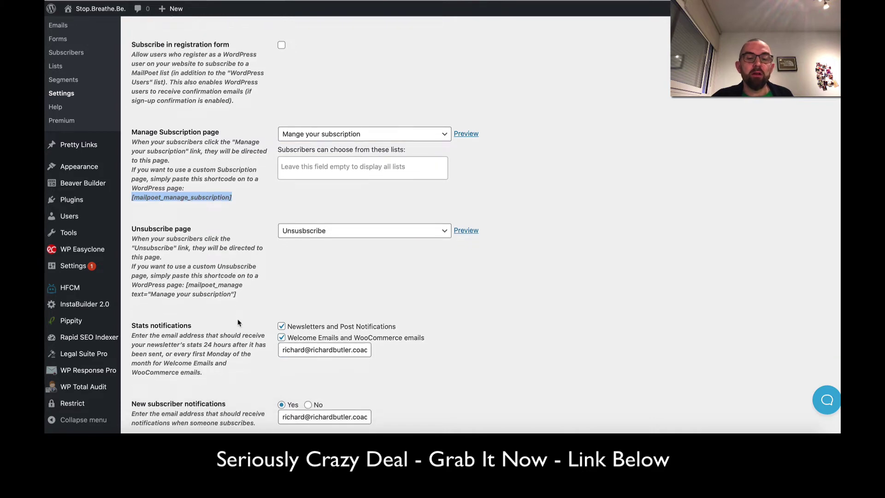
pyautogui.scroll(-2, 357, 310)
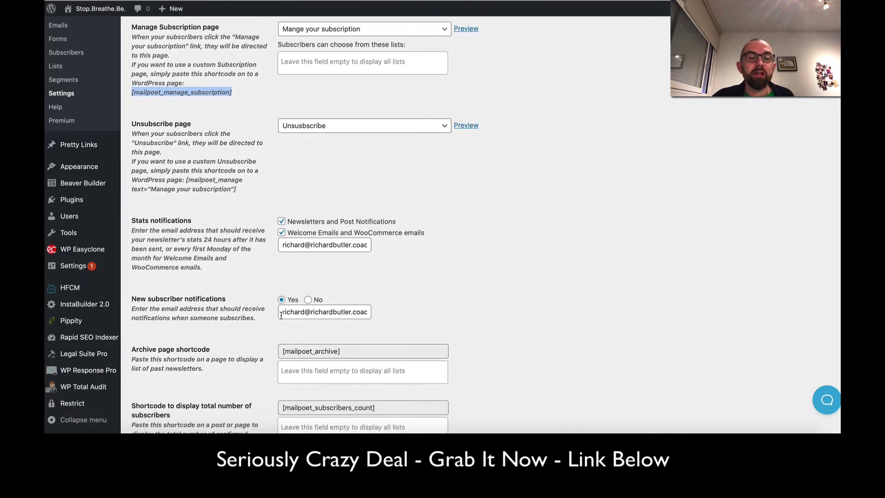
pyautogui.scroll(10, 235, 218)
pyautogui.click(222, 113)
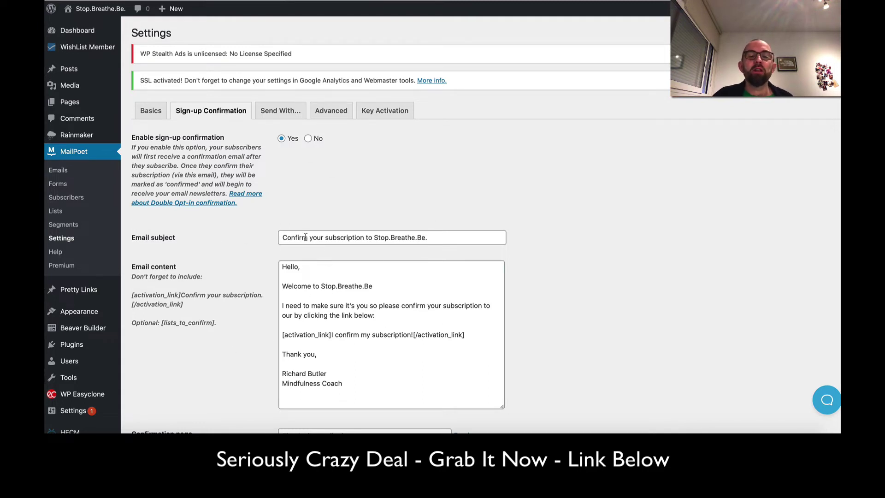
# - Preview the 'Thanks for confirming' page below the confirmation email, then close the previews
pyautogui.scroll(-3, 363, 237)
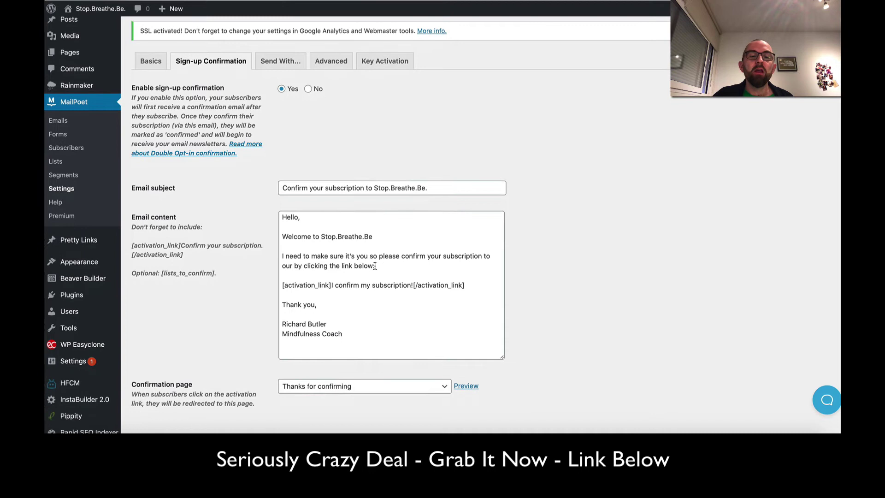
pyautogui.scroll(-5, 223, 311)
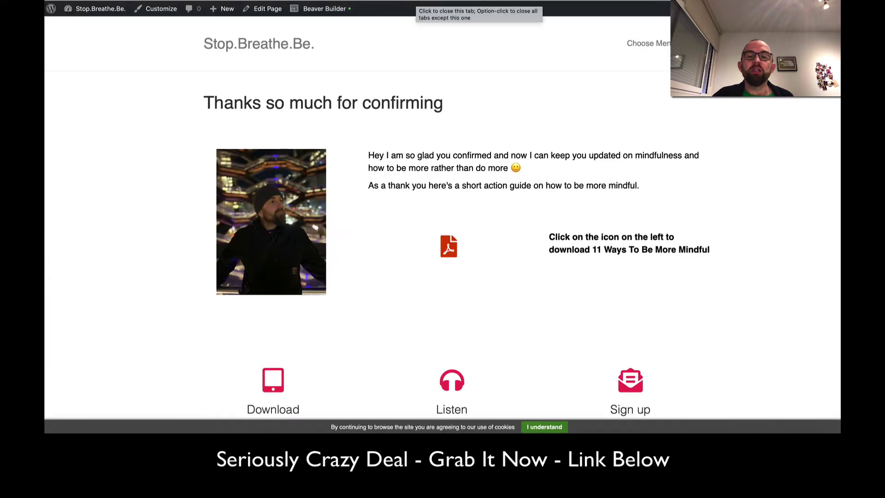
pyautogui.press('super+w')
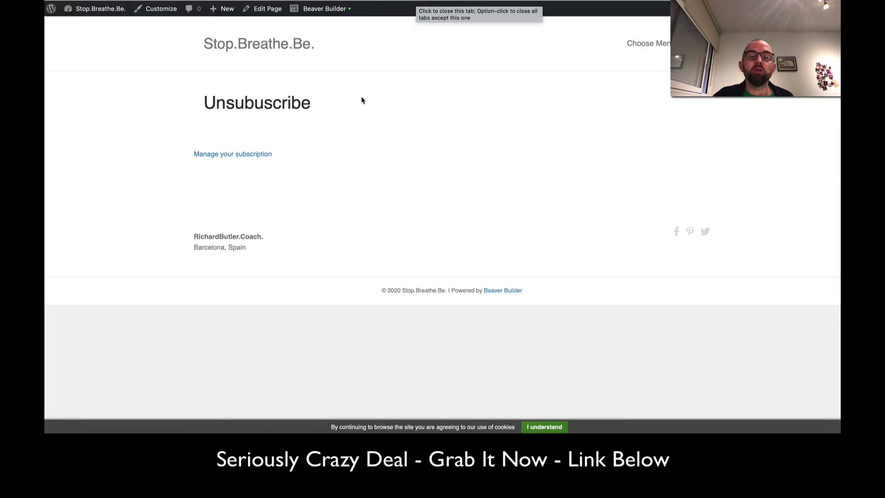
pyautogui.press('super+w')
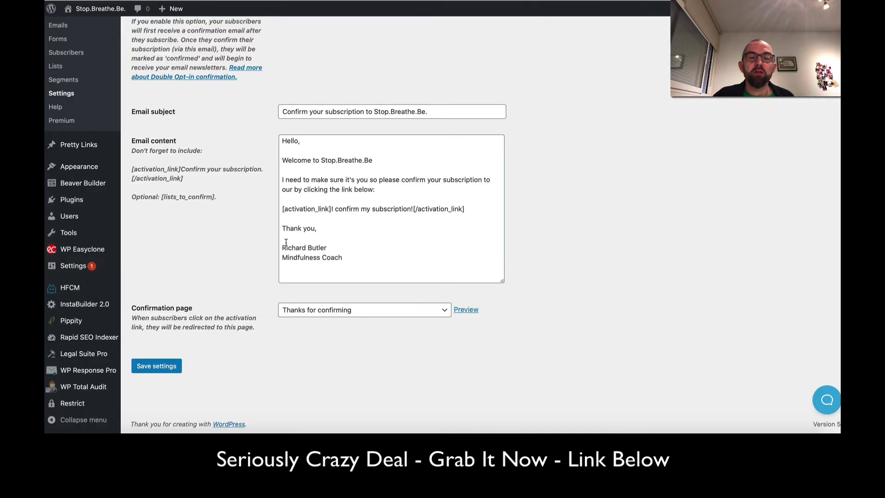
pyautogui.scroll(3, 283, 330)
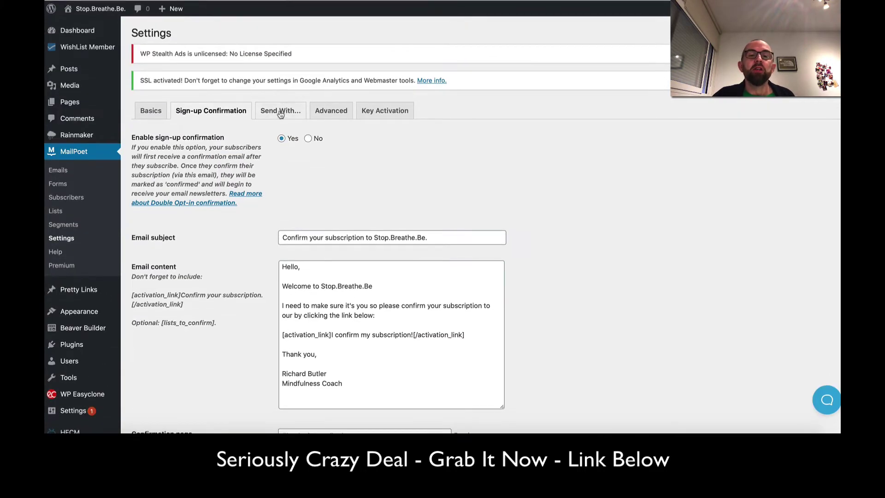
# - View the Send With sending method options, then switch to the Advanced settings
pyautogui.click(280, 116)
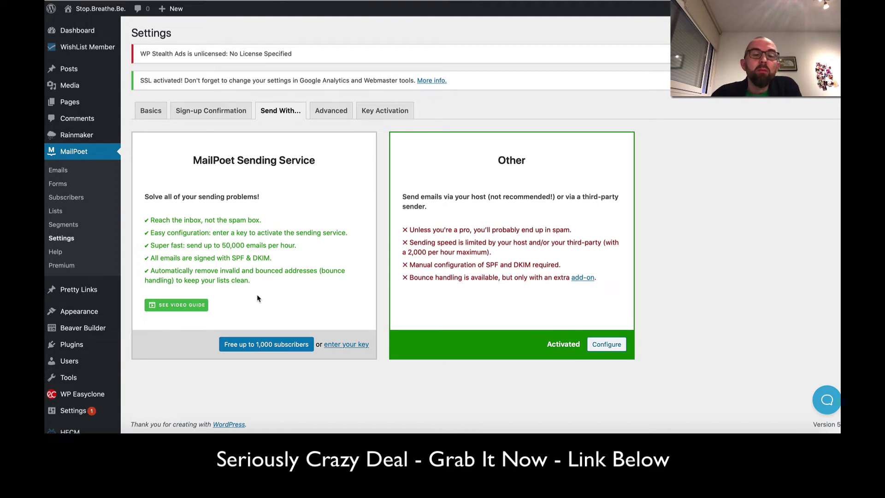
pyautogui.click(342, 114)
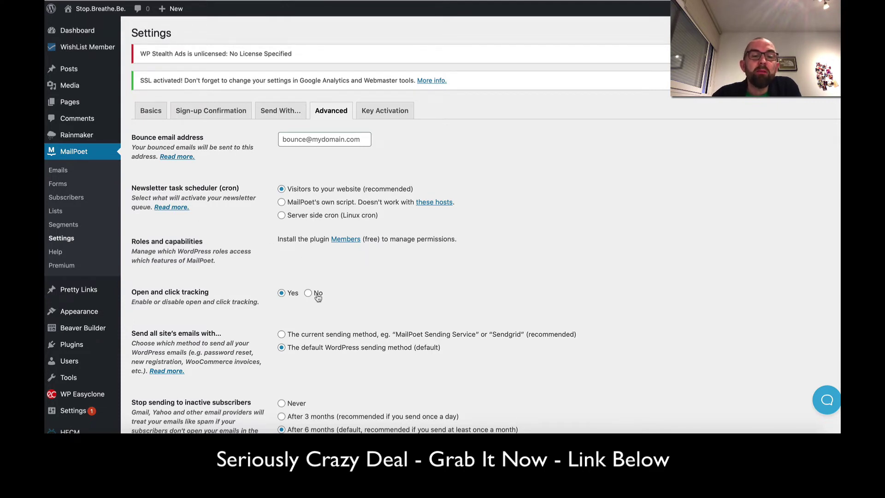
pyautogui.scroll(-1, 318, 298)
pyautogui.scroll(-1, 289, 298)
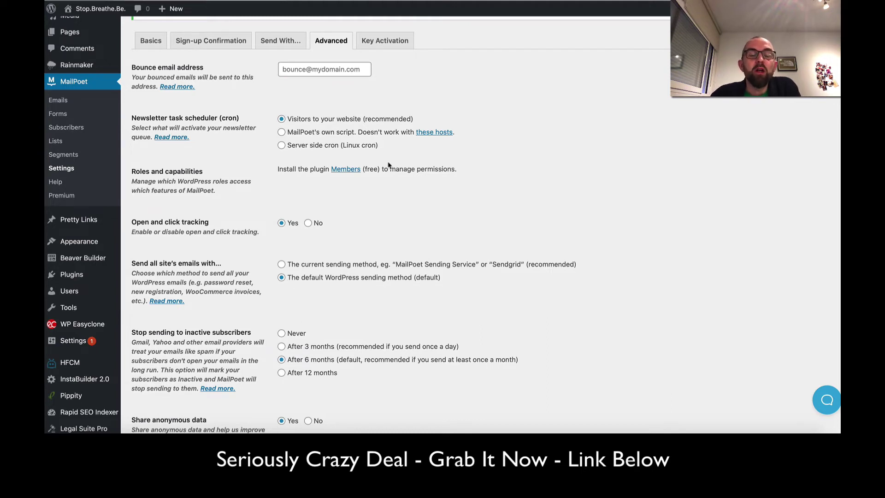
pyautogui.scroll(-1, 394, 257)
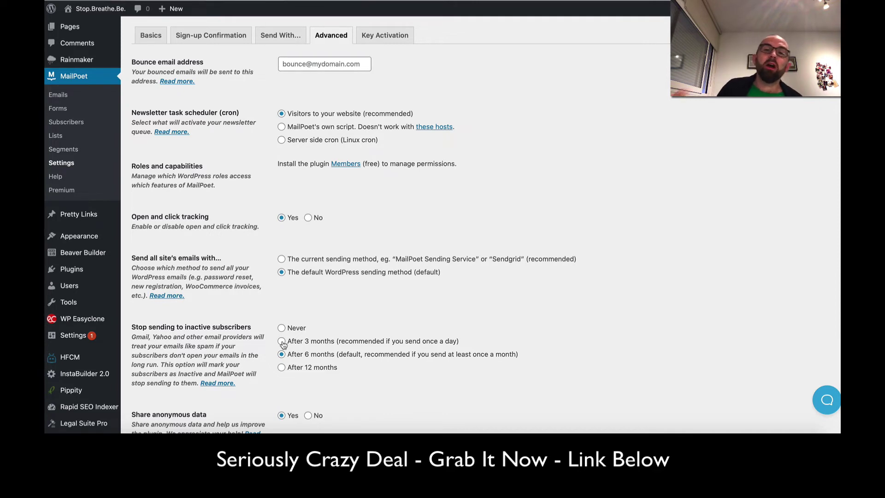
# - Scroll through the remaining Advanced settings and back up to the settings tabs
pyautogui.scroll(-3, 283, 344)
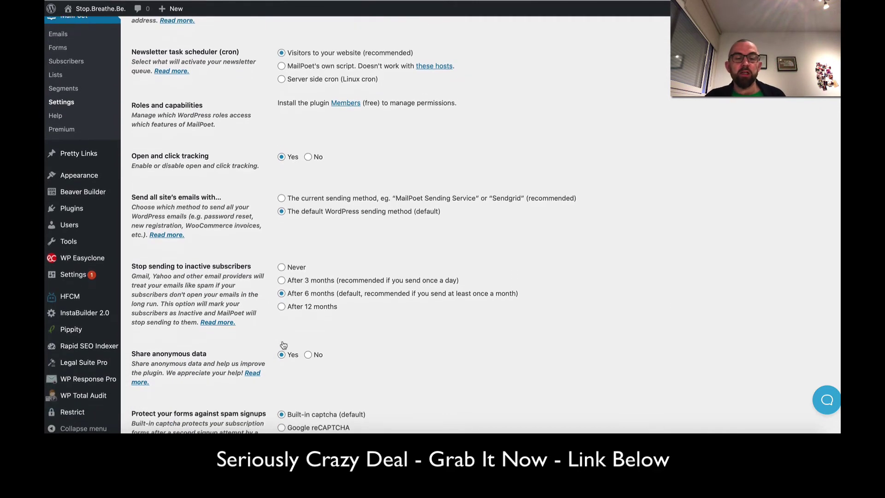
pyautogui.scroll(-2, 283, 345)
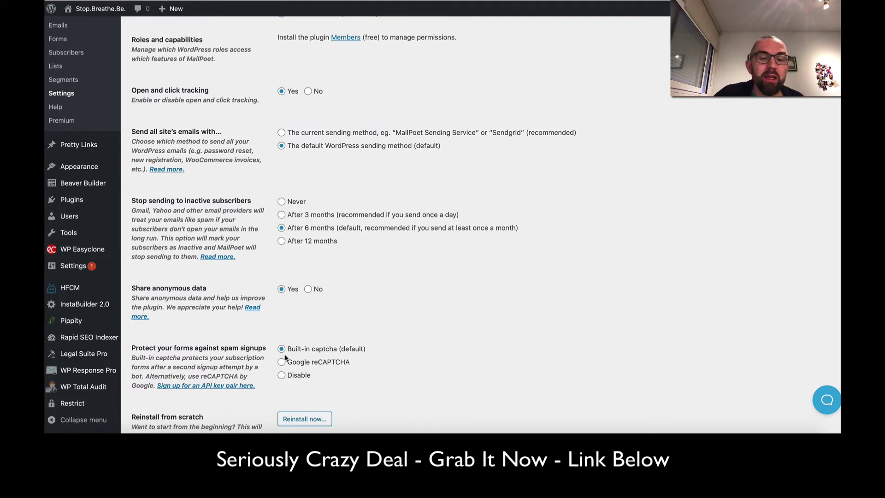
pyautogui.scroll(5, 283, 356)
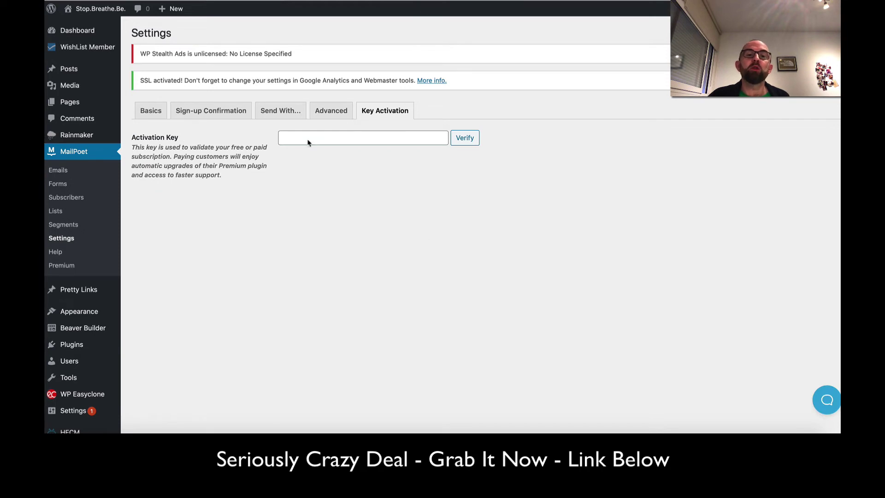
# - Open the 'Time to Be rather than do!' welcome email in the designer from Emails > Welcome Emails
pyautogui.click(58, 170)
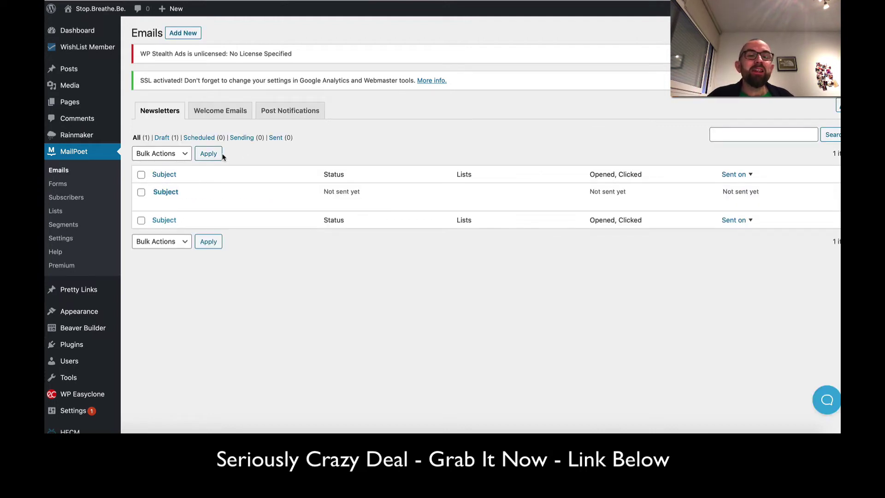
pyautogui.click(212, 111)
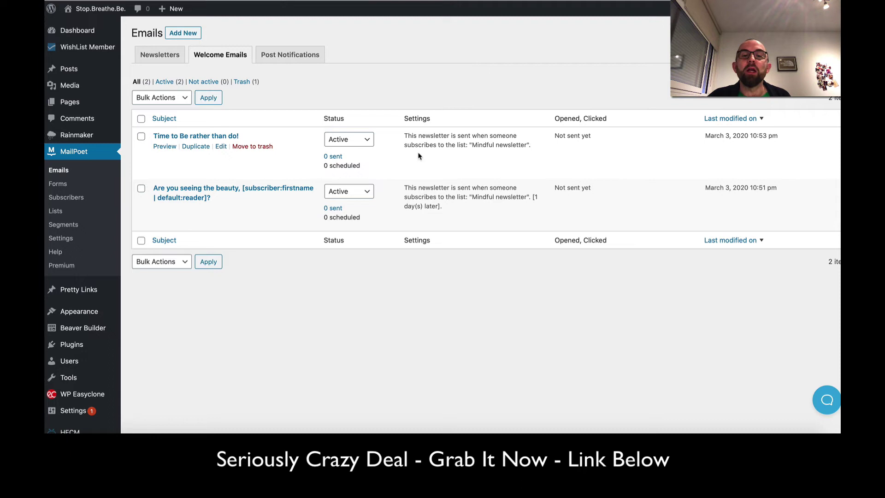
pyautogui.click(221, 147)
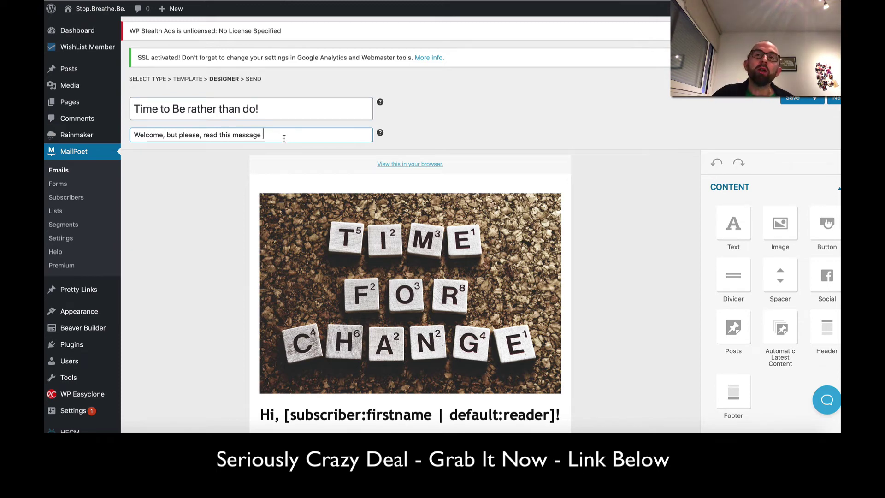
pyautogui.scroll(-2, 414, 193)
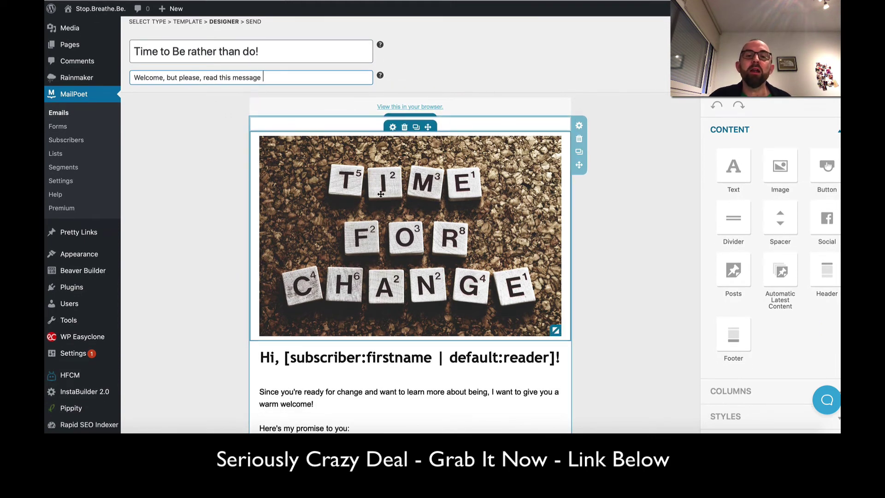
pyautogui.scroll(-6, 383, 250)
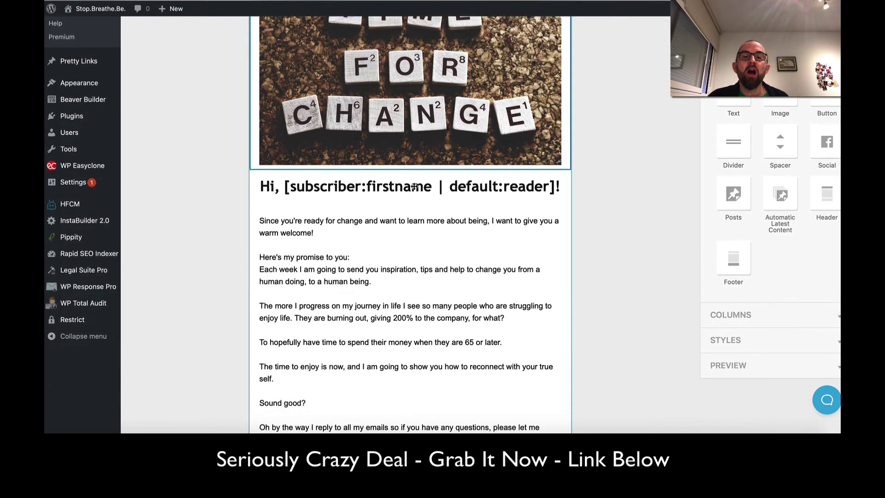
pyautogui.scroll(-6, 420, 295)
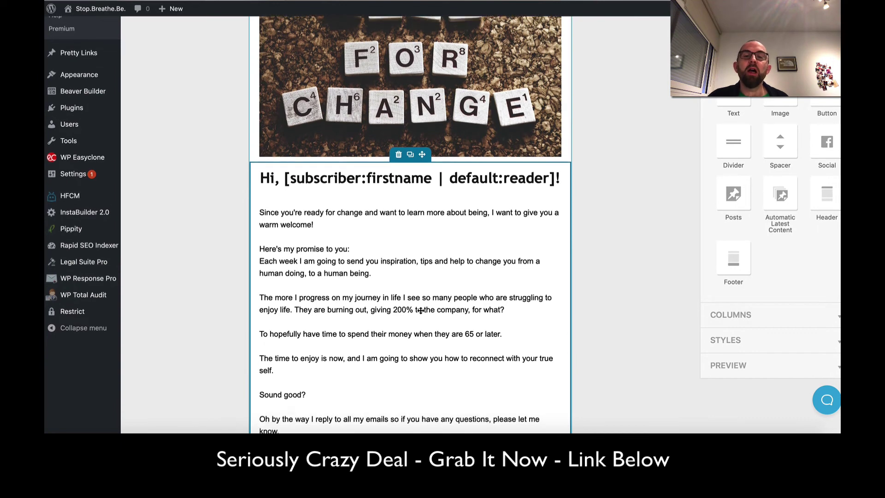
pyautogui.moveTo(353, 367)
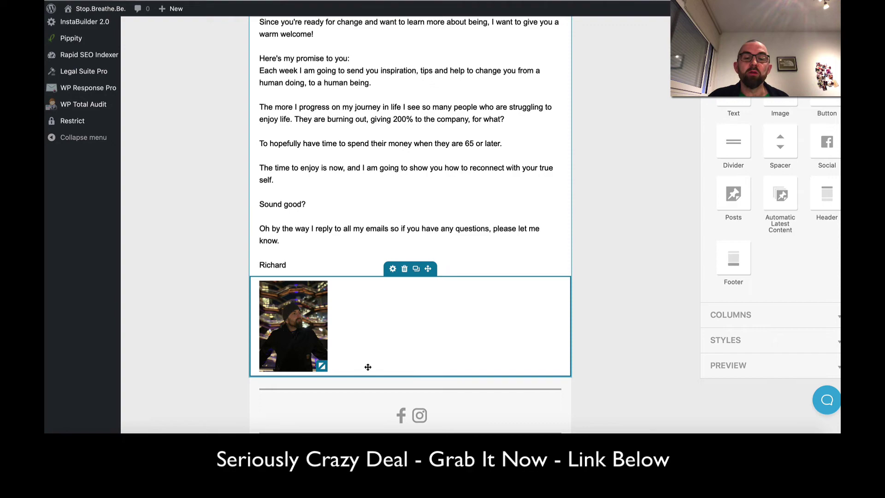
pyautogui.scroll(-1, 415, 385)
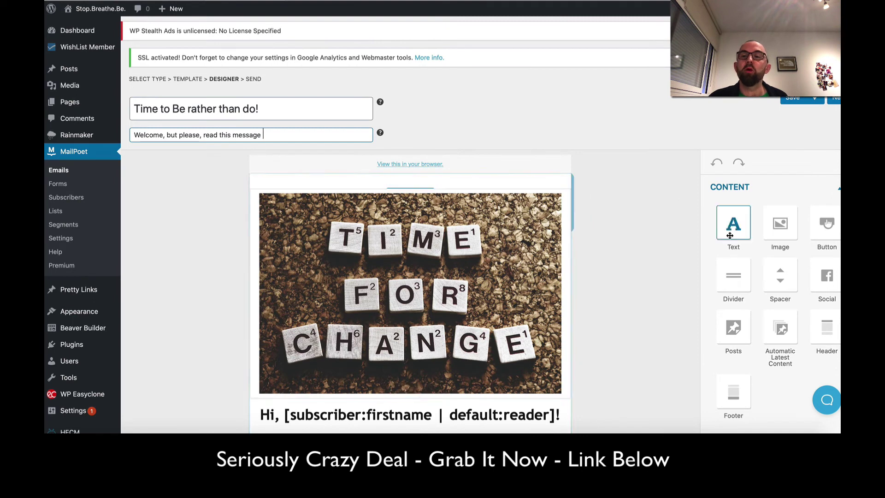
pyautogui.click(837, 100)
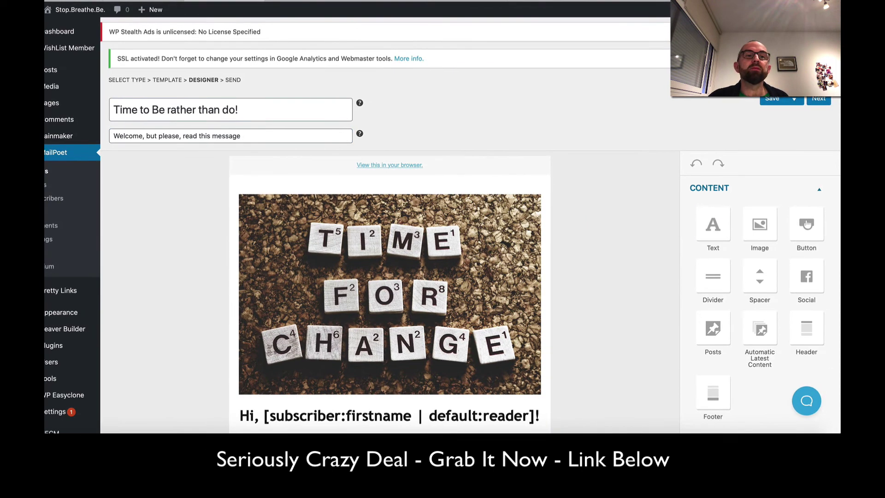
# - On the final details step, keep the welcome email sending immediately after subscription
pyautogui.click(827, 102)
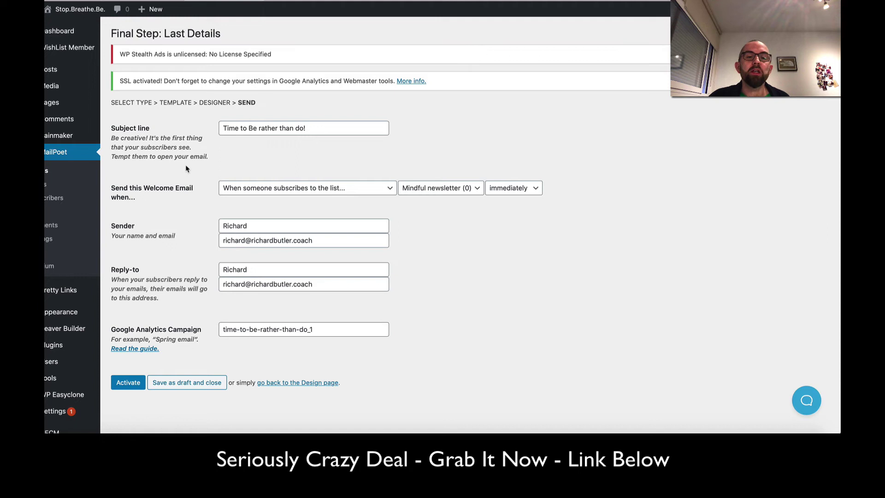
pyautogui.click(506, 189)
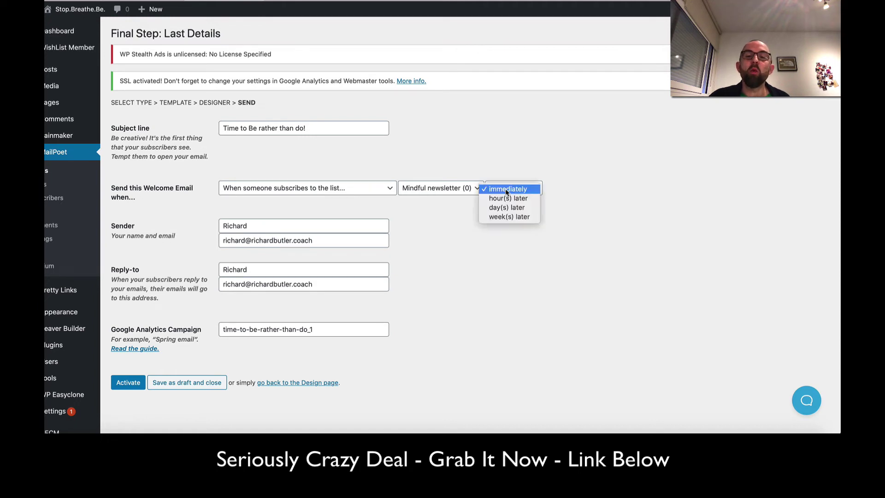
pyautogui.click(517, 160)
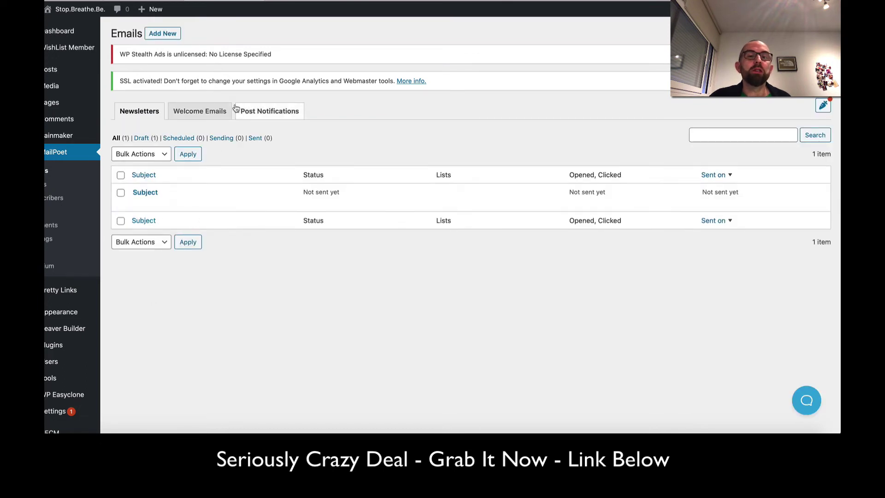
# - Display the Welcome Emails tab listing the two active Mindful newsletter welcome emails
pyautogui.click(210, 111)
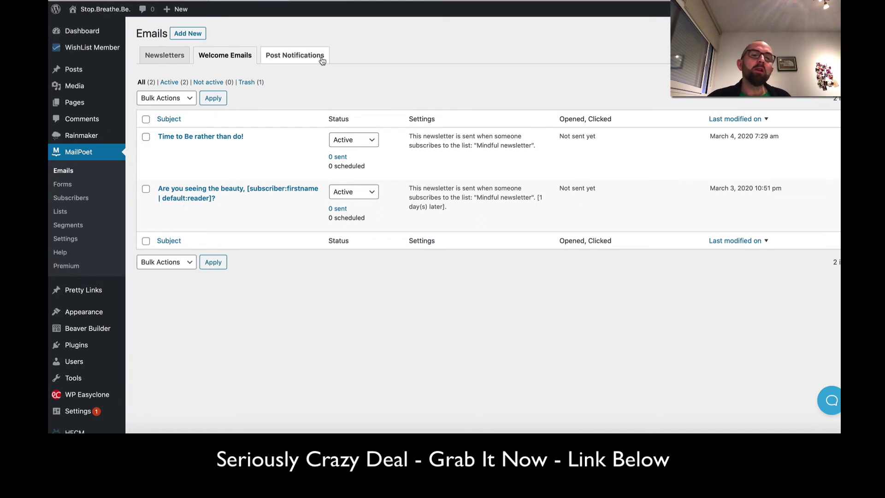
# - View the subscriber lists, then open the Forms page showing My First Form
pyautogui.click(63, 212)
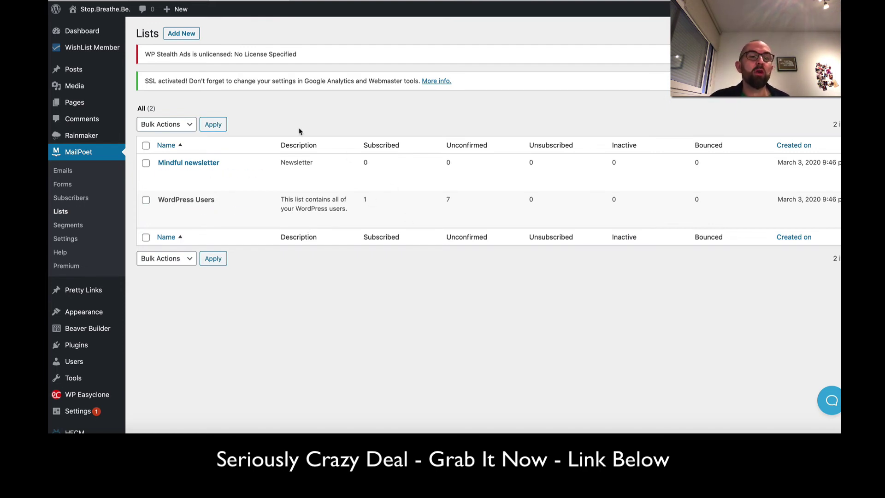
pyautogui.click(73, 191)
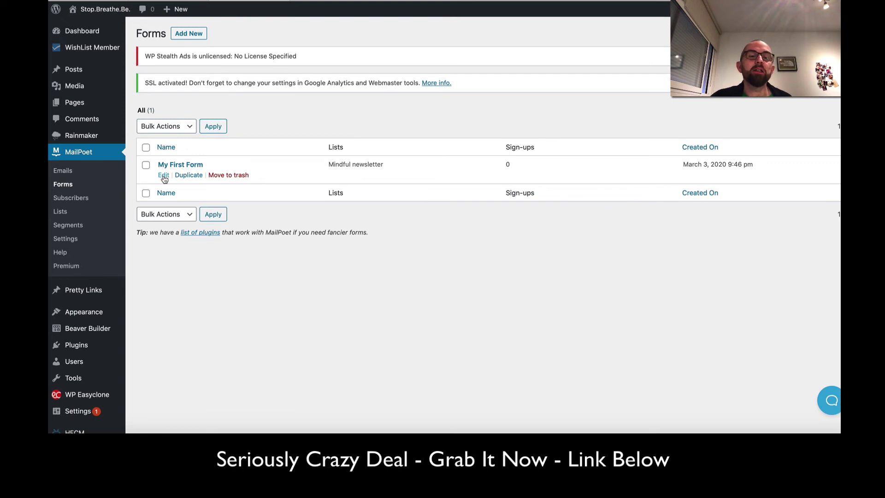
# - Open My First Form in the editor and browse the addable blocks without inserting any
pyautogui.click(163, 175)
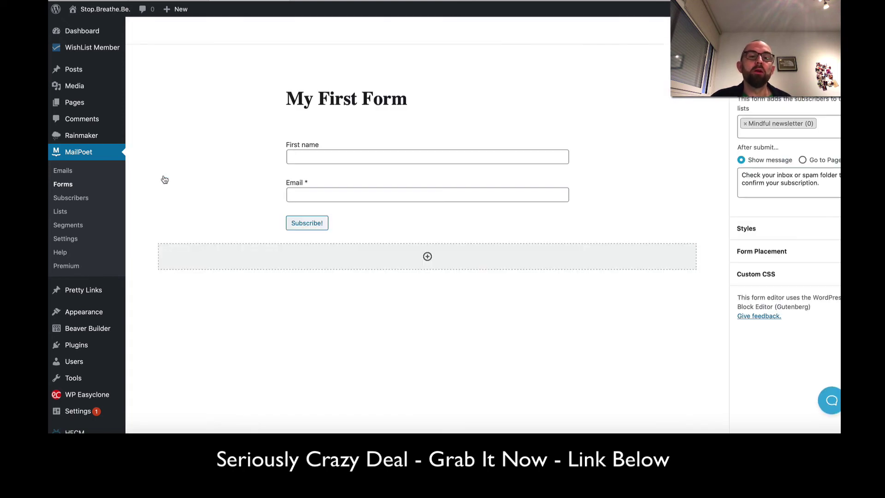
pyautogui.click(428, 256)
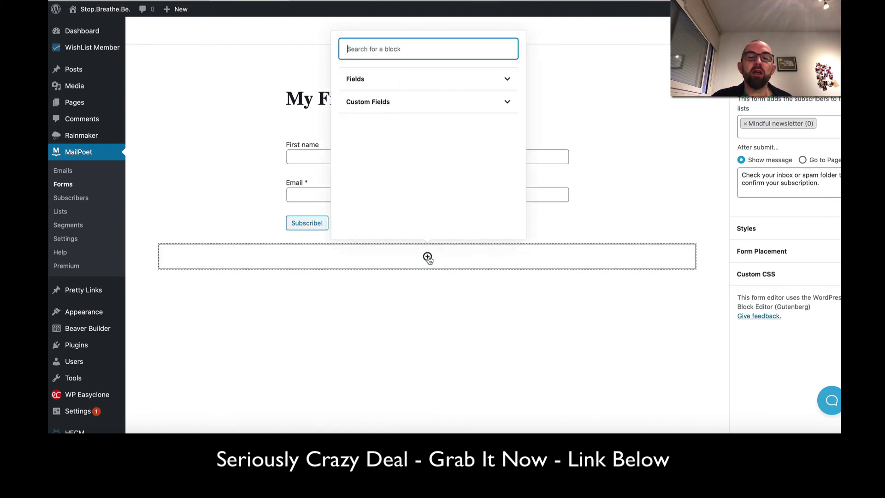
pyautogui.click(642, 141)
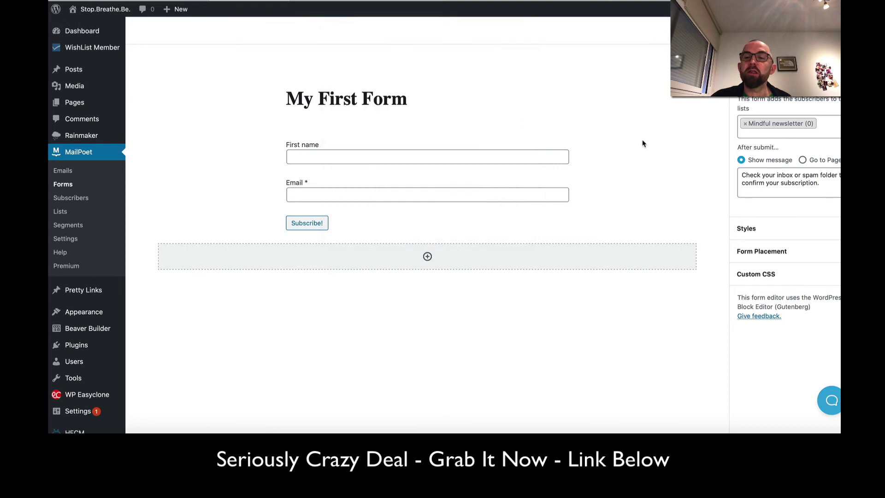
# - Expand Form Placement and scroll through the placement options, including the form's shortcode
pyautogui.click(770, 256)
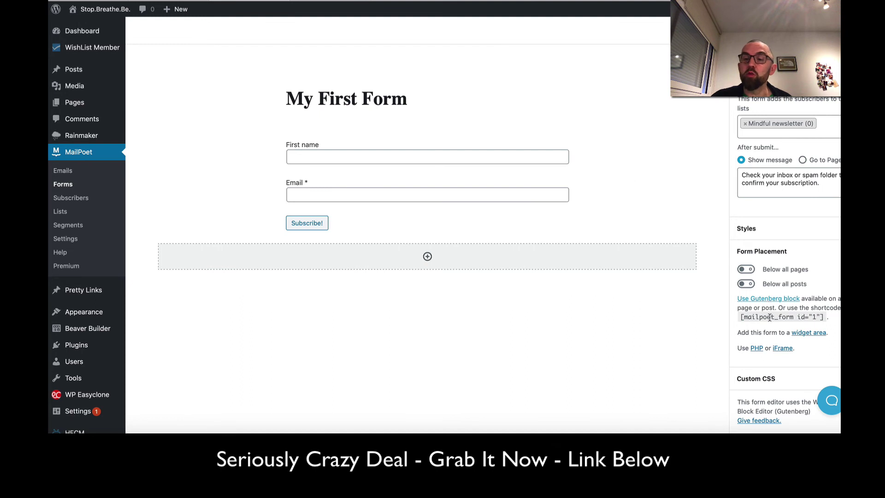
pyautogui.scroll(-1, 774, 258)
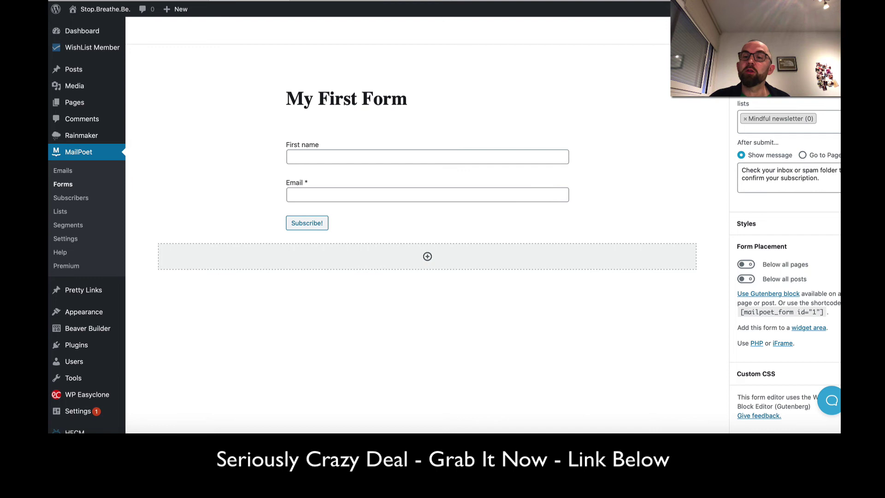
pyautogui.scroll(-3, 771, 264)
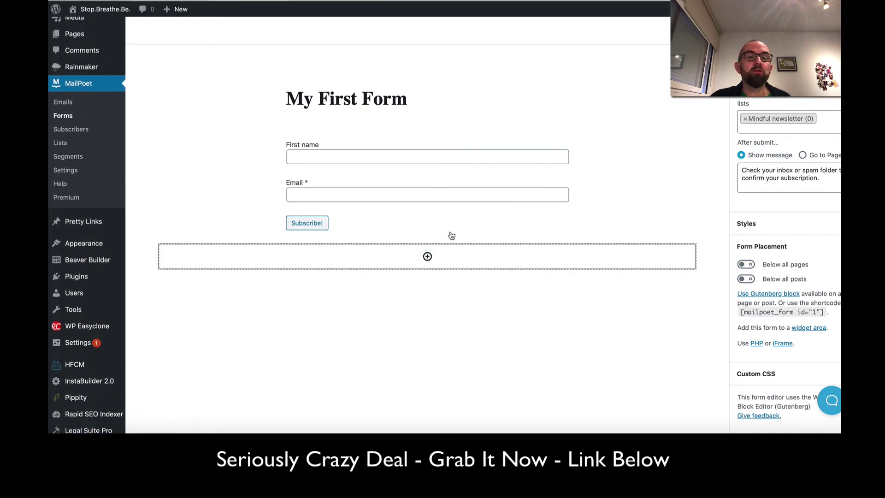
pyautogui.scroll(1, 392, 194)
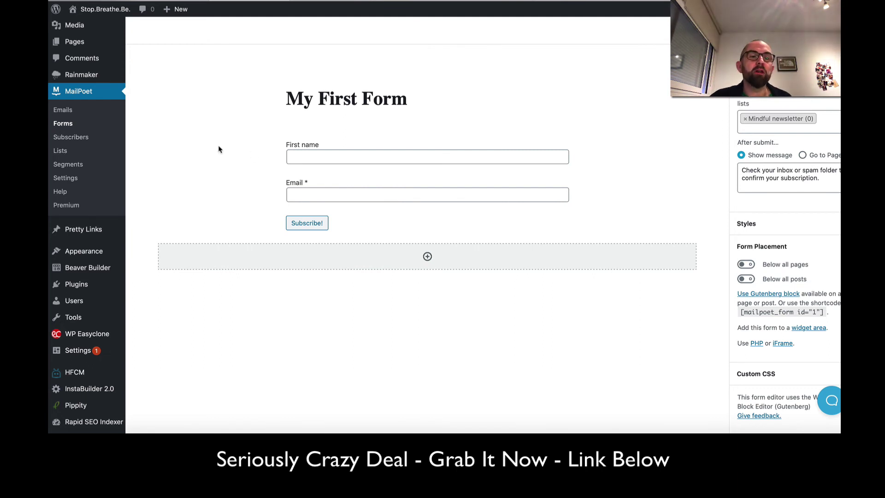
pyautogui.scroll(3, 84, 336)
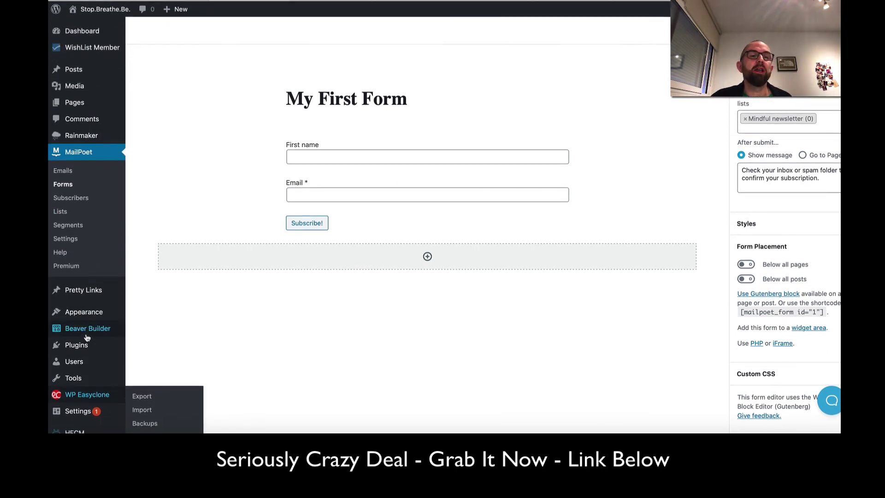
pyautogui.moveTo(100, 141)
pyautogui.scroll(-1, 85, 313)
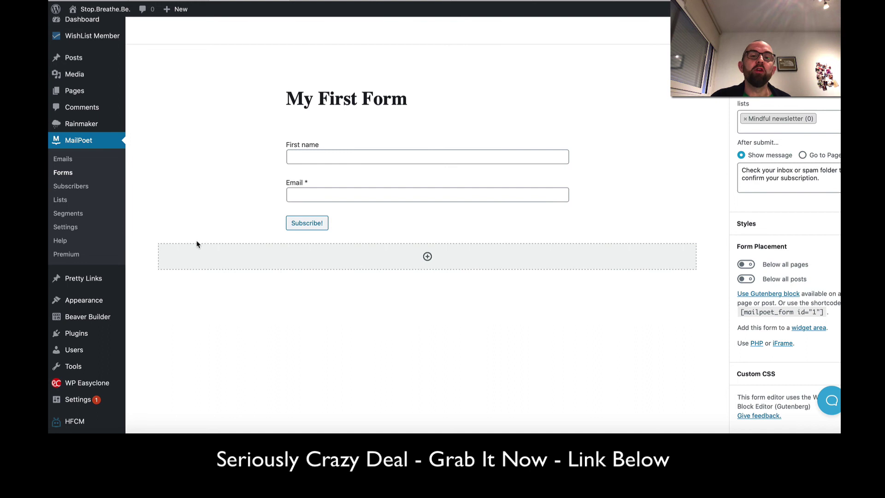
# - Open the MailPoet Segments page, which lists no segments found
pyautogui.click(78, 216)
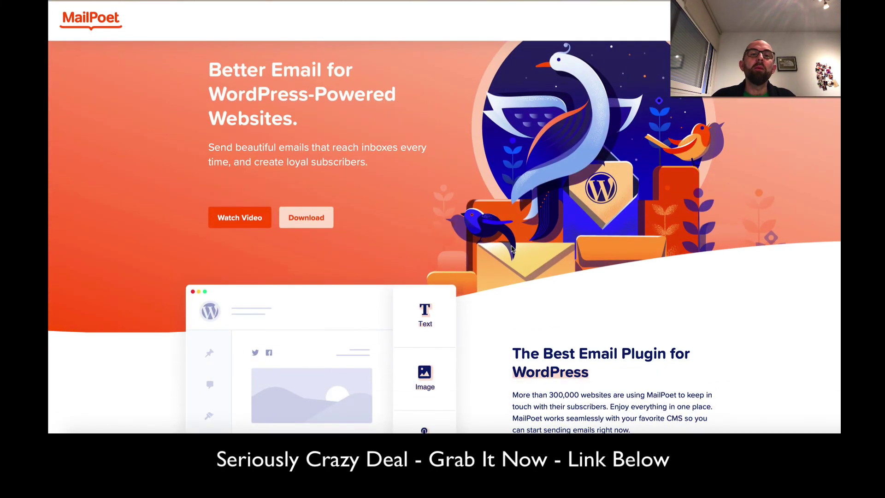
# - Scroll the MailPoet homepage past the templates to the 90% Happiness Score and customer logos
pyautogui.scroll(-9, 511, 249)
pyautogui.scroll(-15, 511, 249)
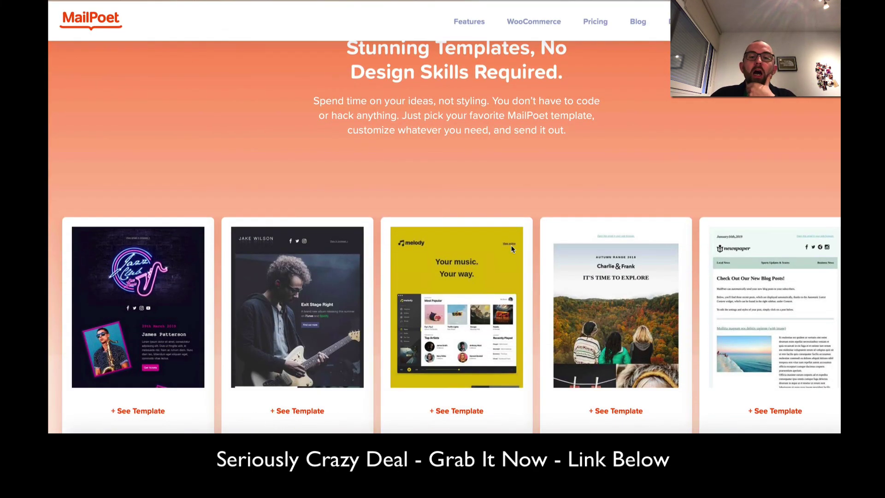
pyautogui.scroll(-15, 512, 250)
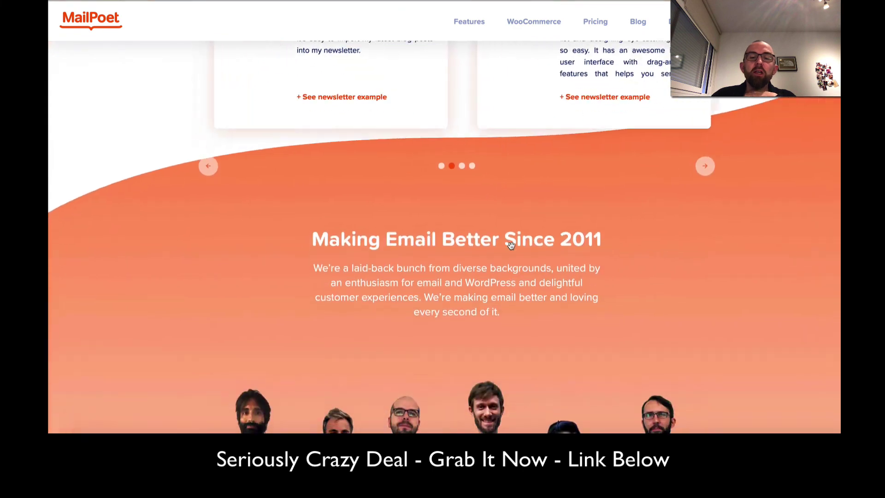
pyautogui.scroll(-2, 511, 245)
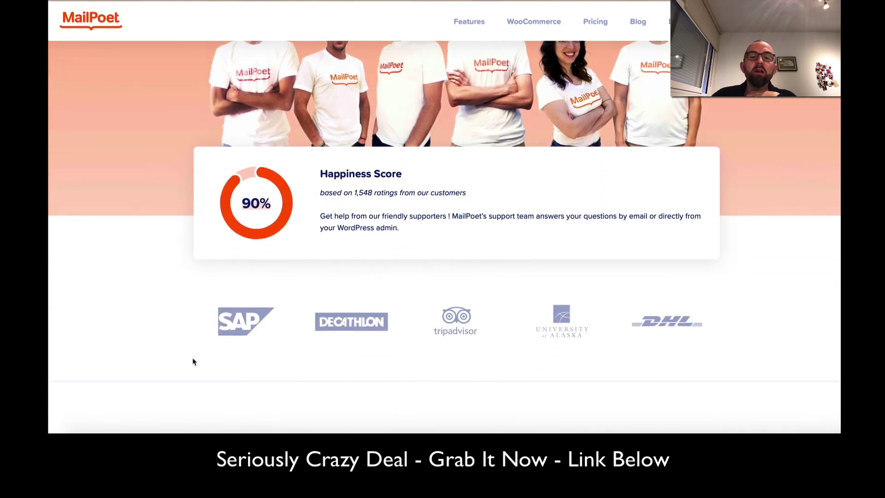